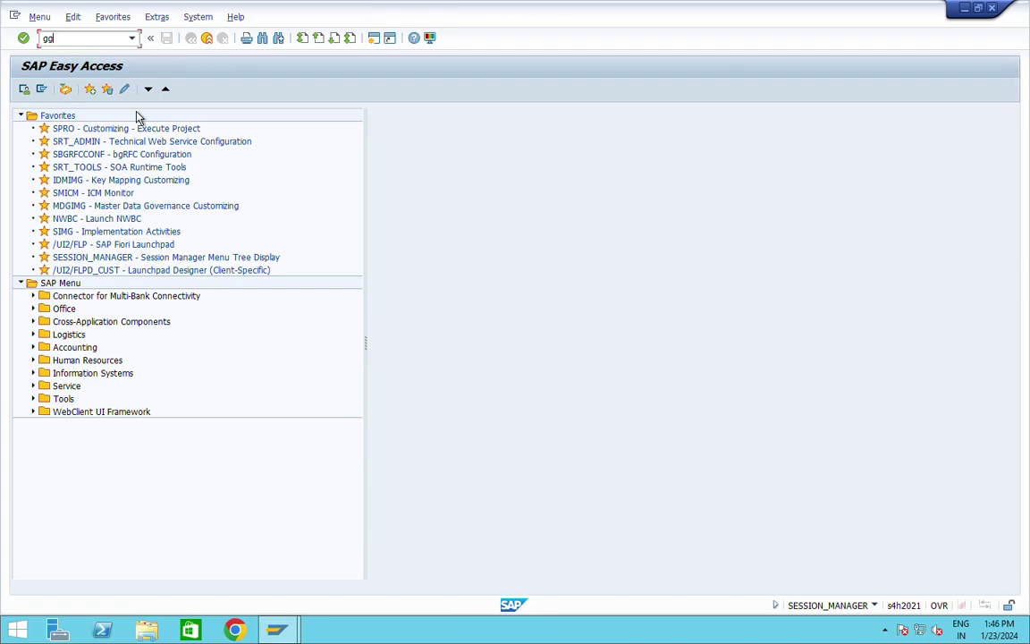
Start transaction /nme21n from the command field history to create a purchase order
click(131, 40)
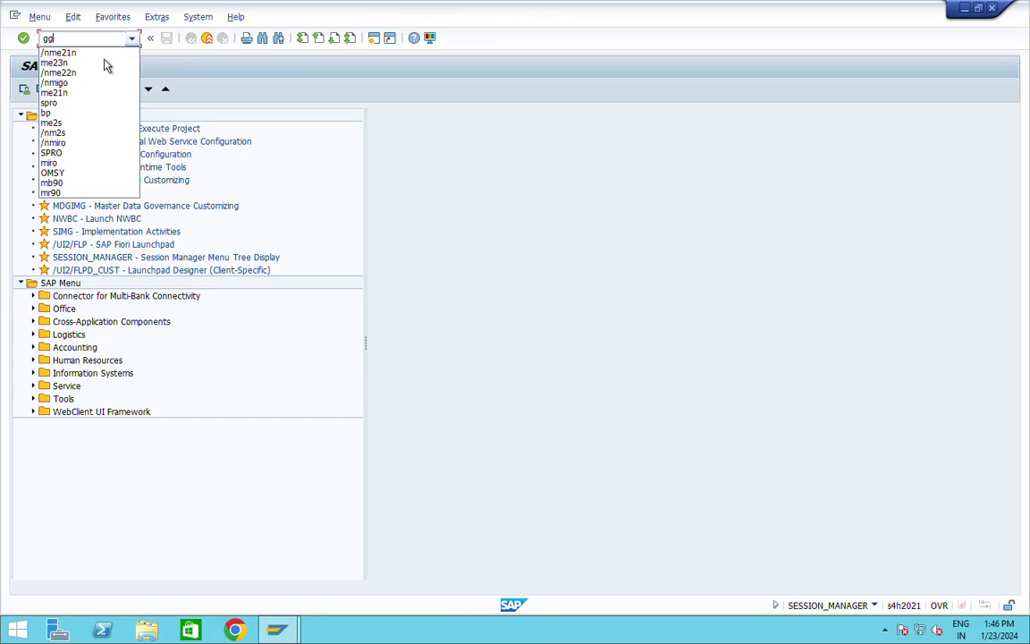
key(Down)
key(Return)
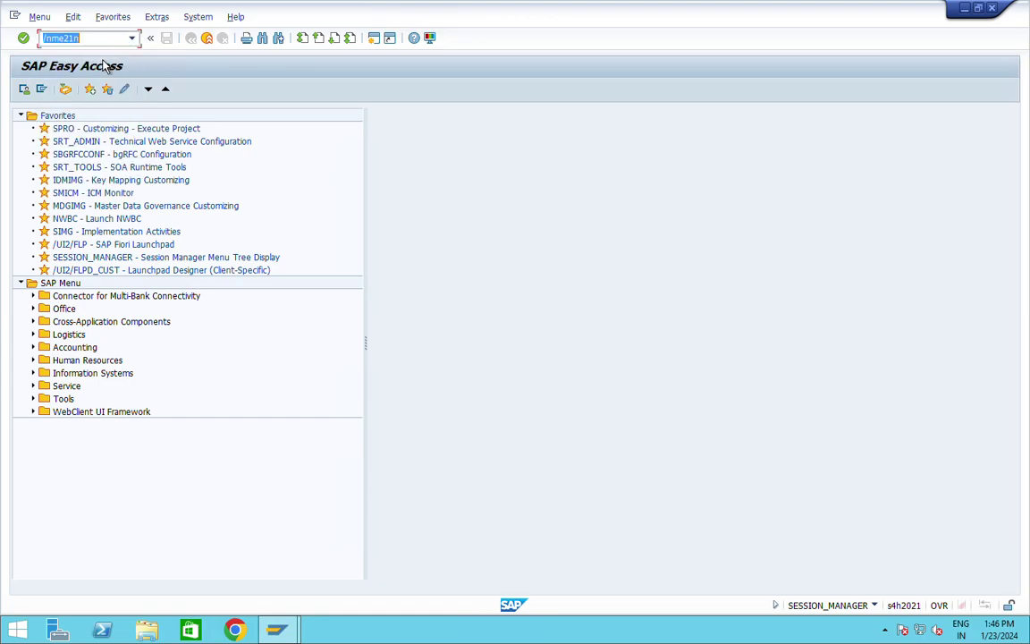
key(Return)
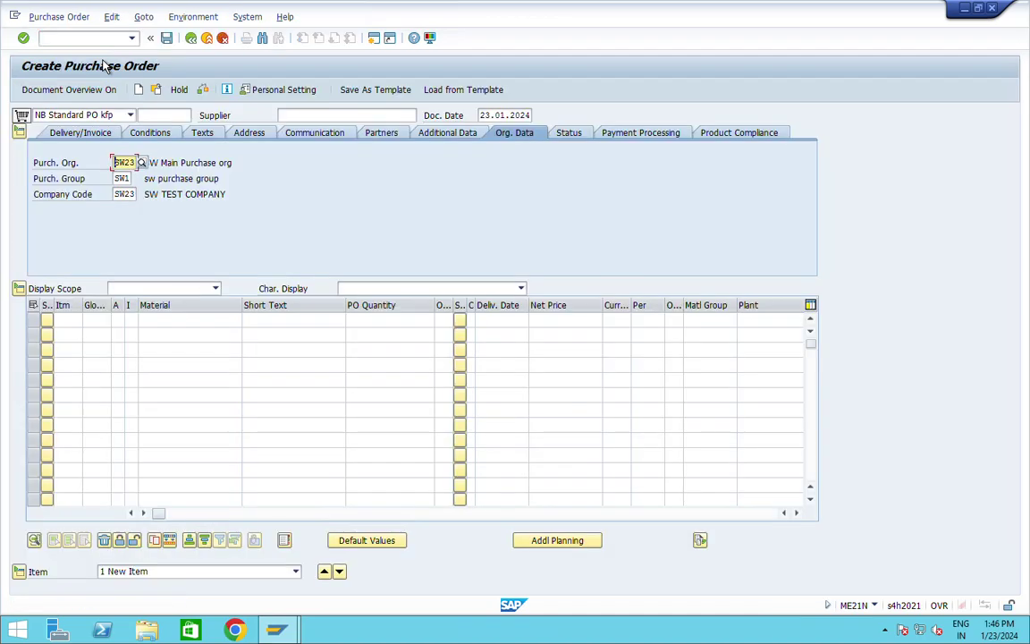
Enter supplier 301 and item 1 with material 12281, delivery date 30.01.2024 and net price 10
click(326, 115)
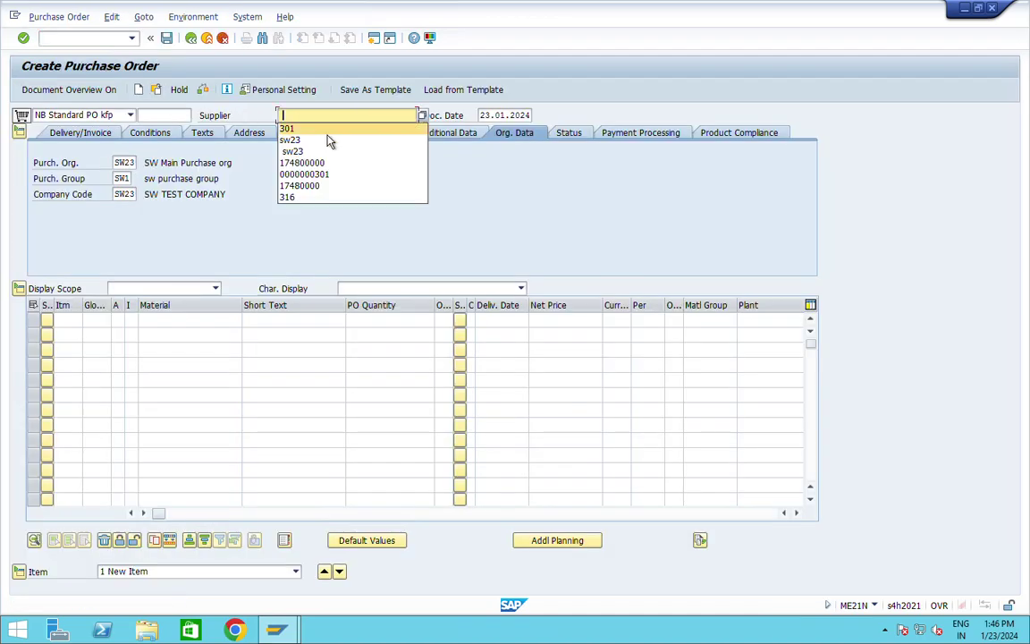
click(327, 133)
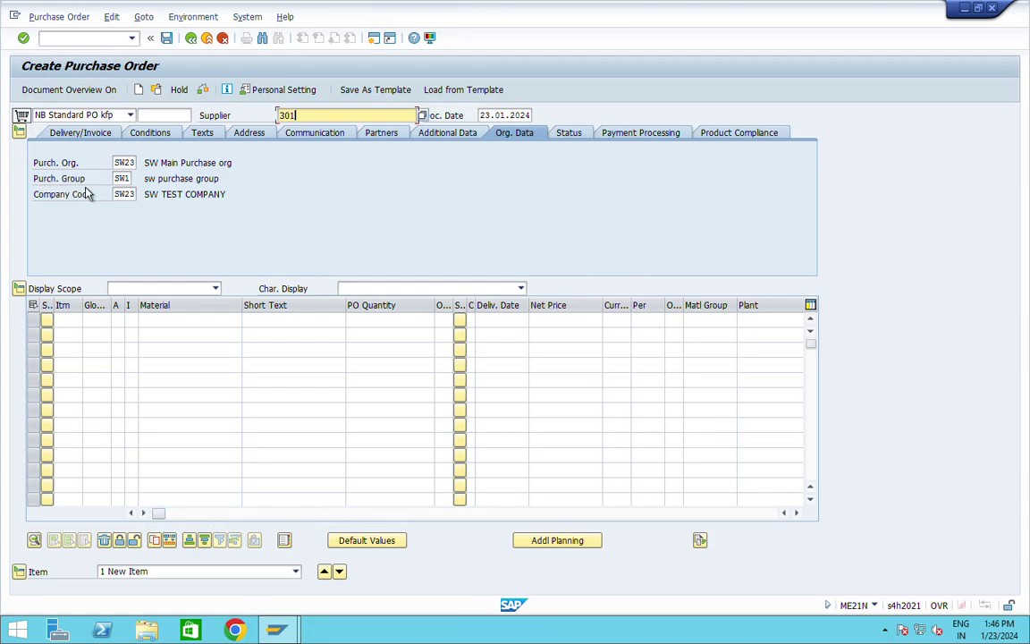
click(183, 329)
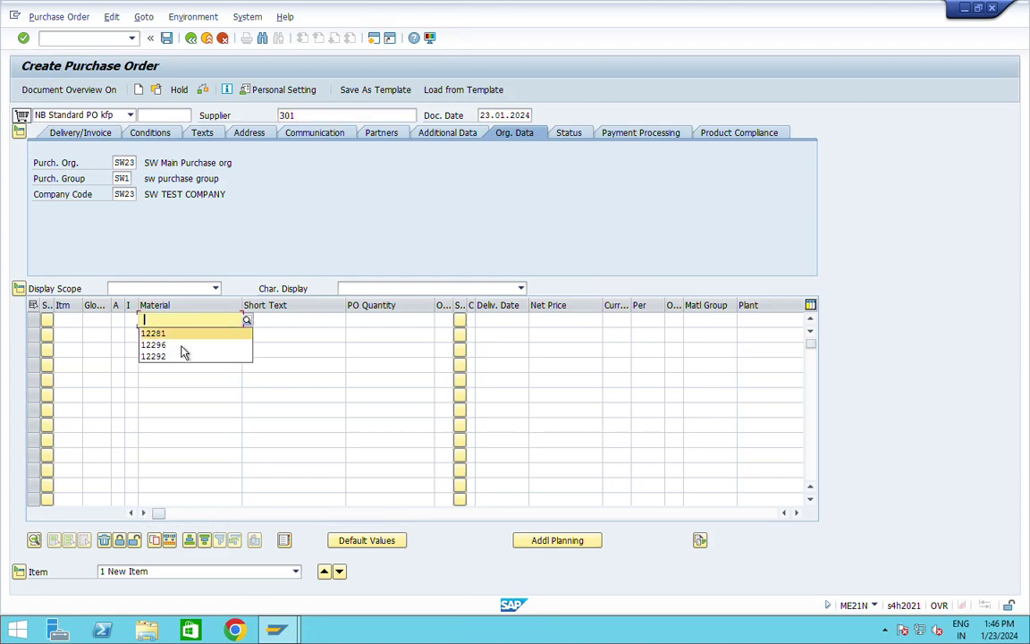
click(184, 336)
click(386, 322)
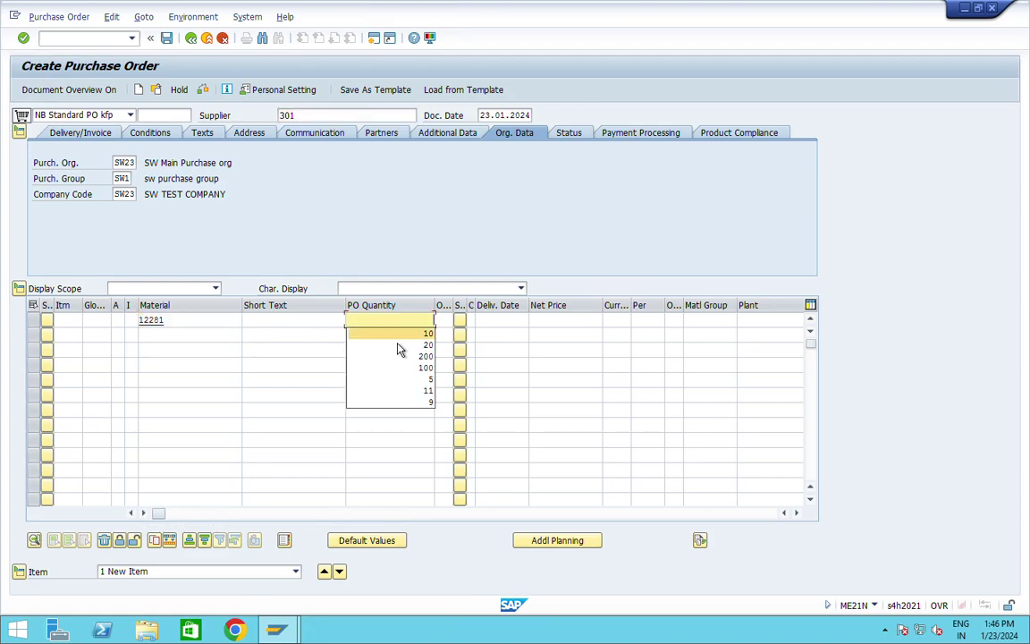
click(406, 346)
click(526, 320)
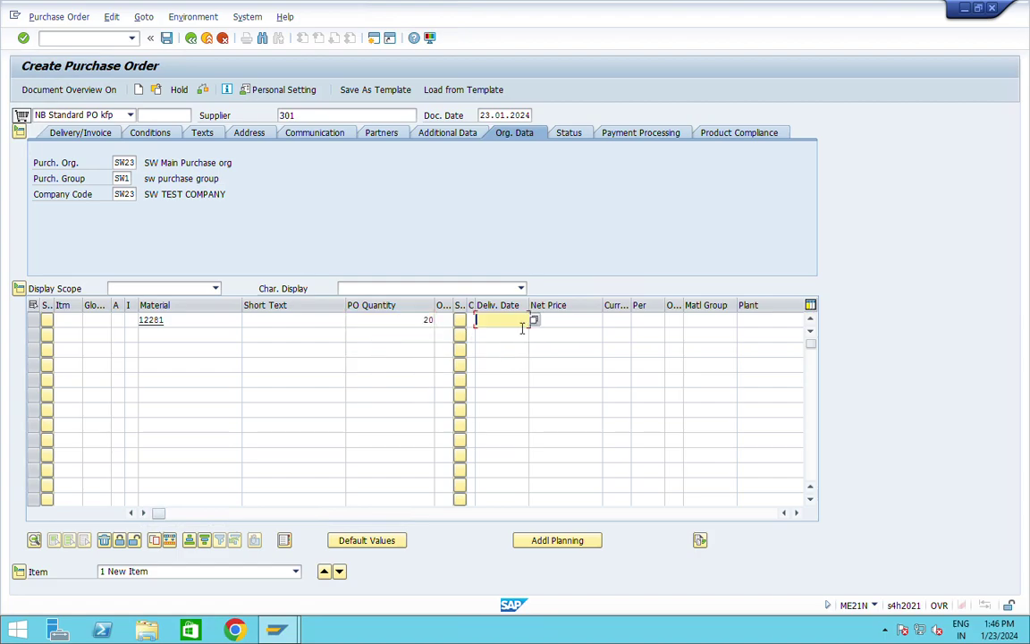
click(503, 333)
click(567, 322)
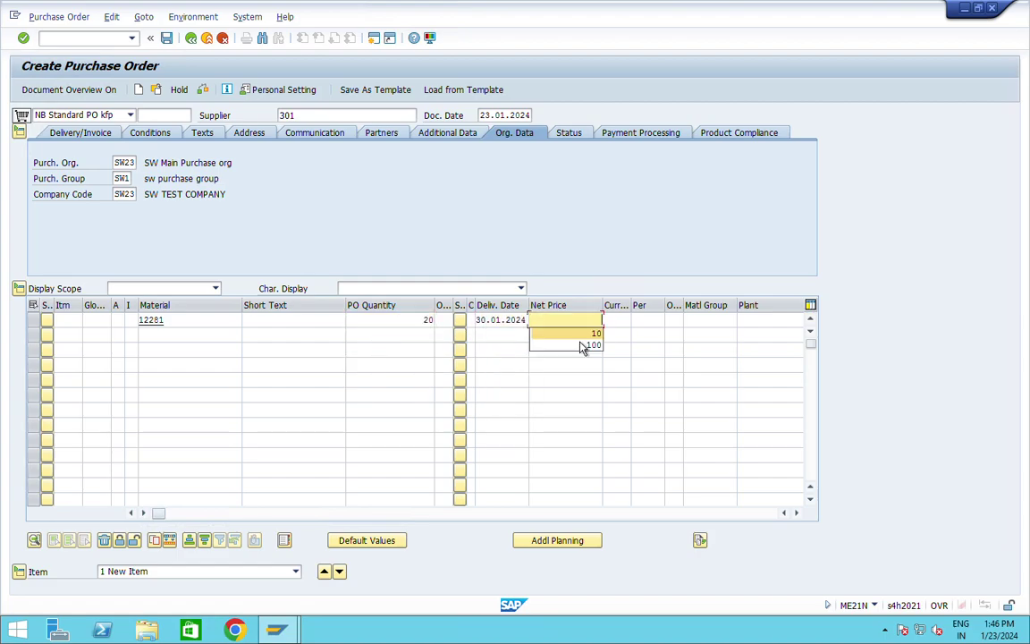
click(573, 334)
Set the item's plant to SW23 and its currency to INR, then validate the item
click(745, 322)
key(Escape)
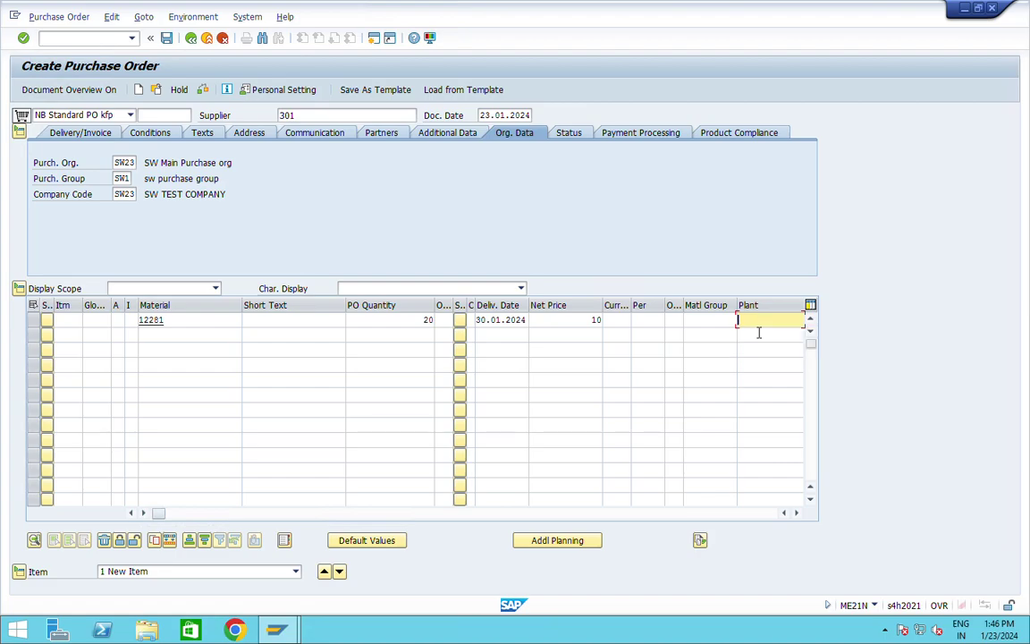
text(s)
click(751, 333)
key(Return)
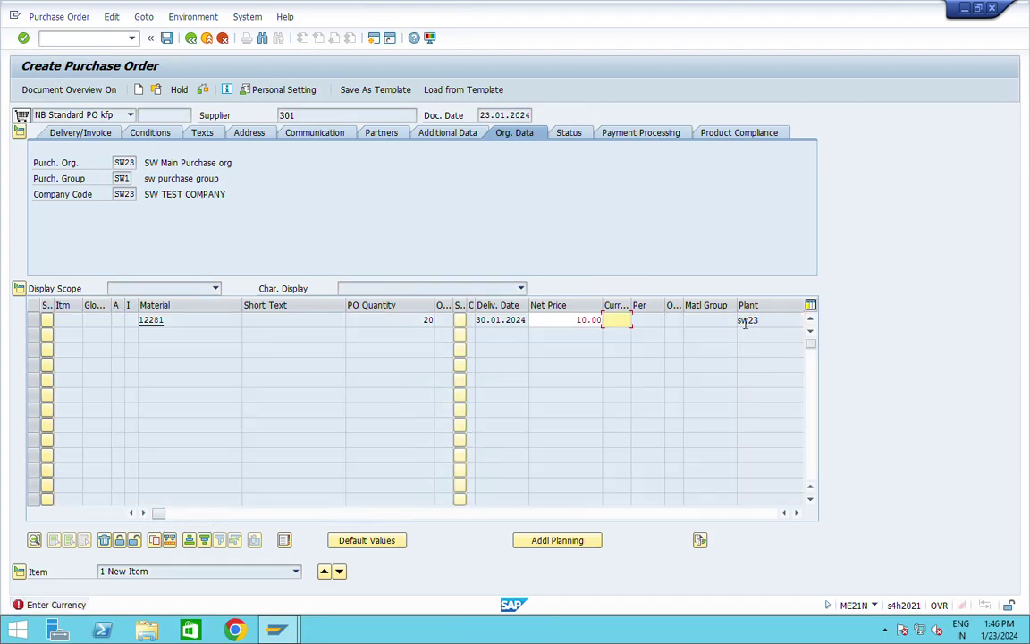
text(i)
click(617, 334)
key(Return)
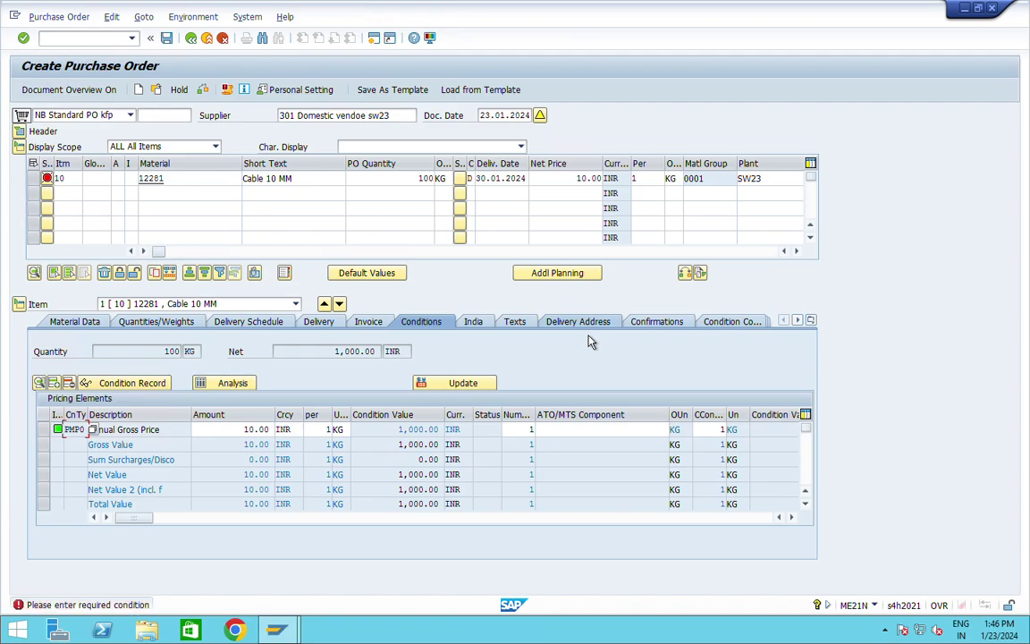
Add a PB00 price condition with amount 10 to item 10 and show its invoice data
scroll(226, 492, down, 2)
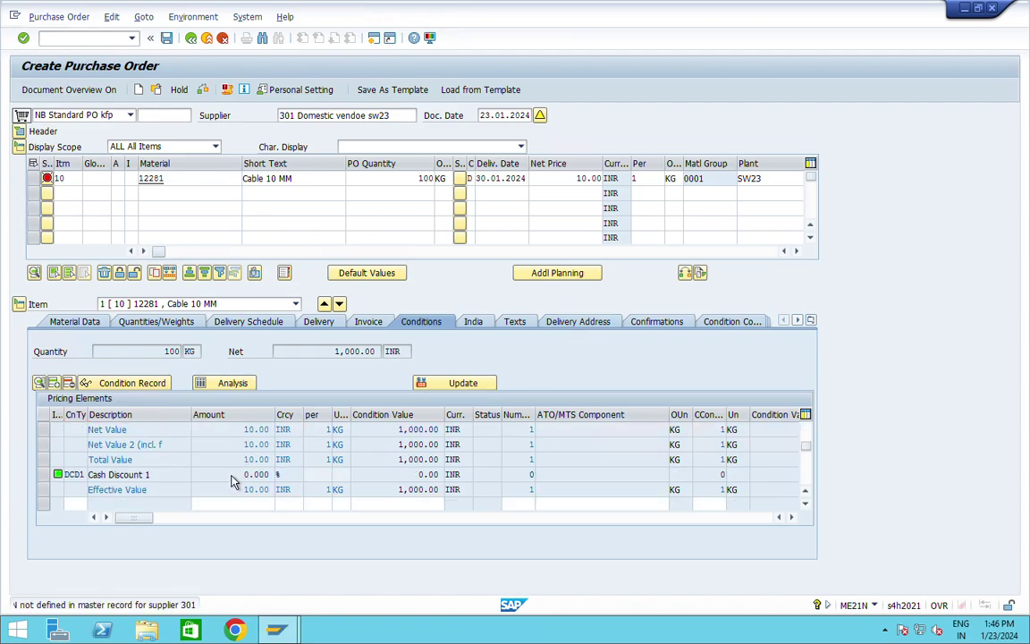
click(75, 459)
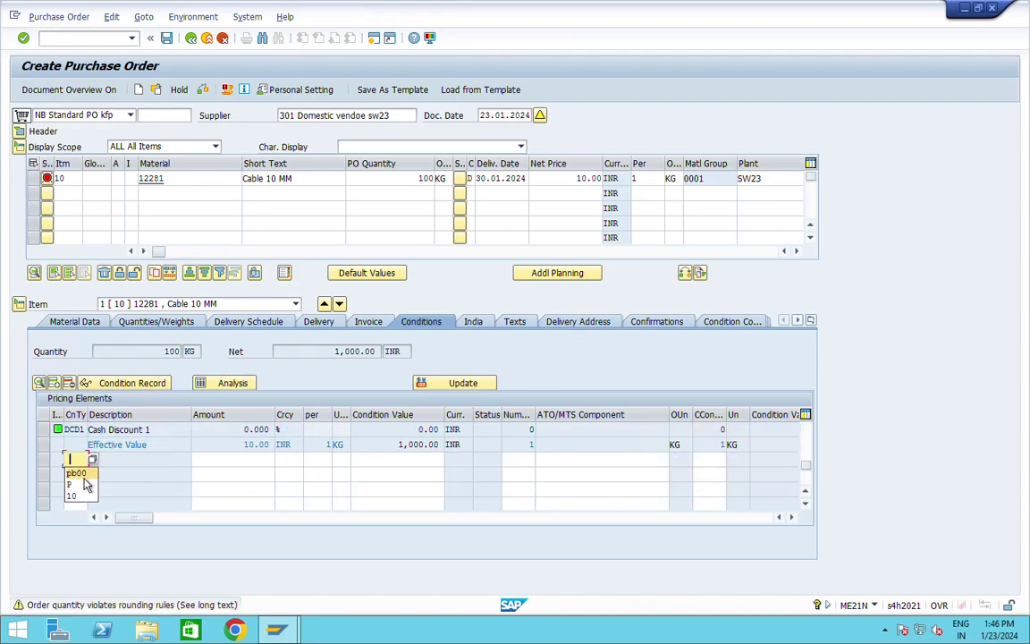
click(76, 472)
click(232, 460)
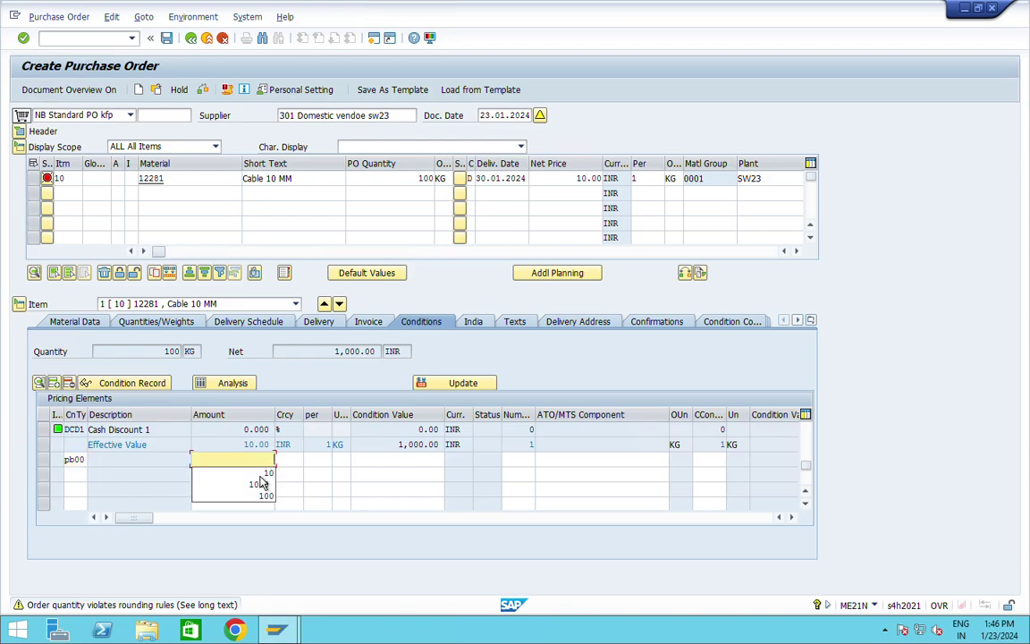
click(265, 476)
key(Return)
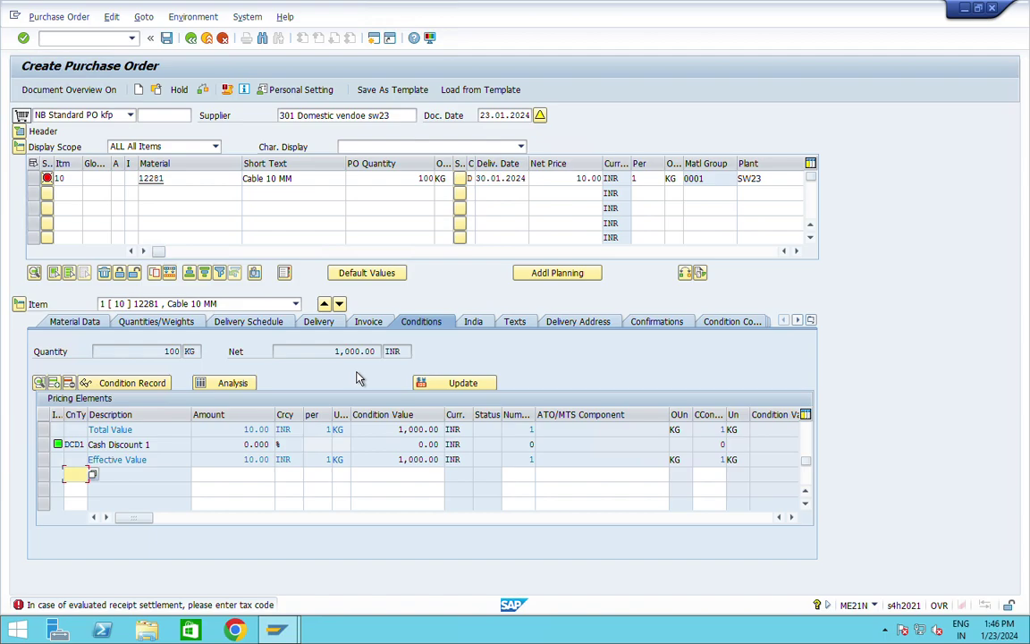
click(368, 322)
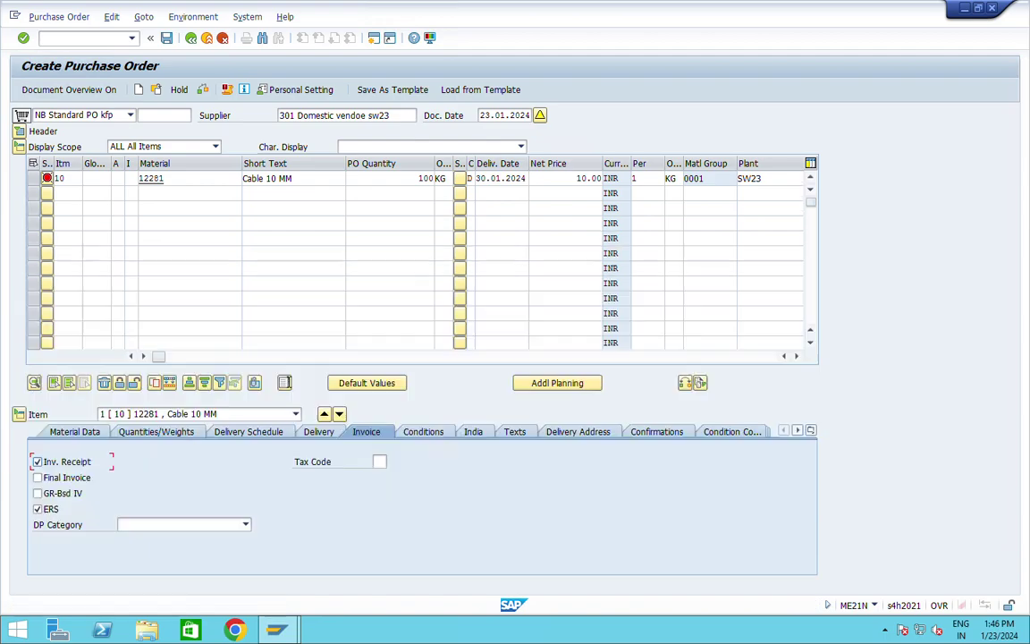
Untick ERS, add storage location SW23, then check and save the purchase order
click(38, 509)
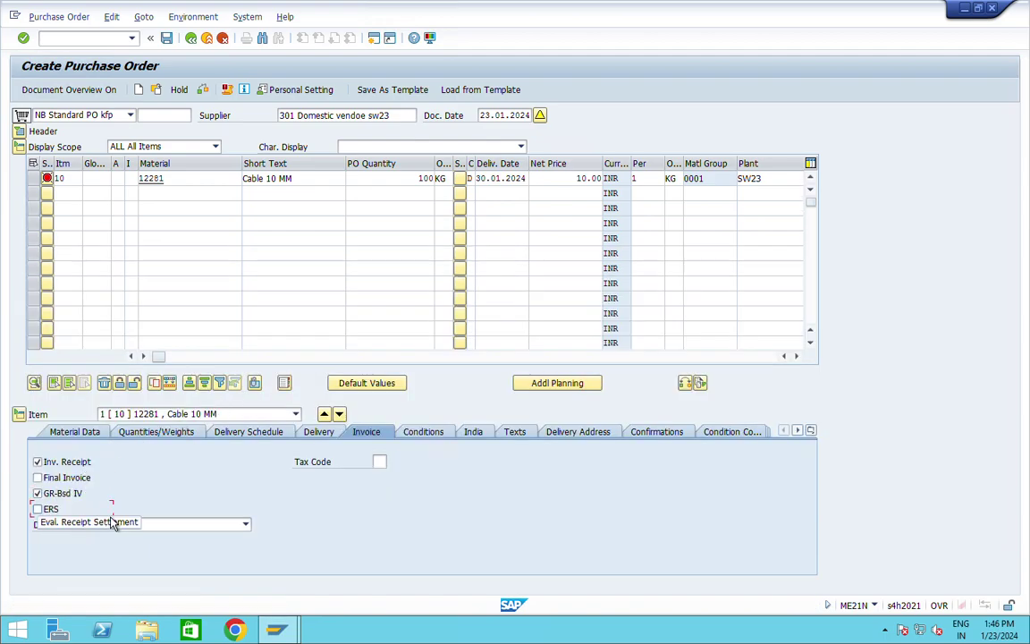
key(Return)
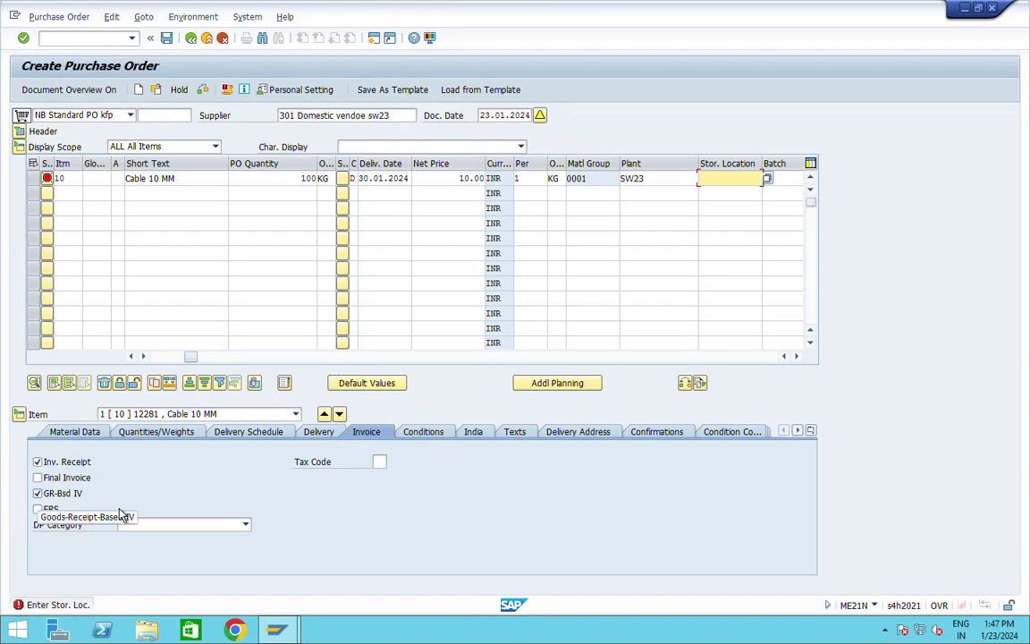
click(729, 178)
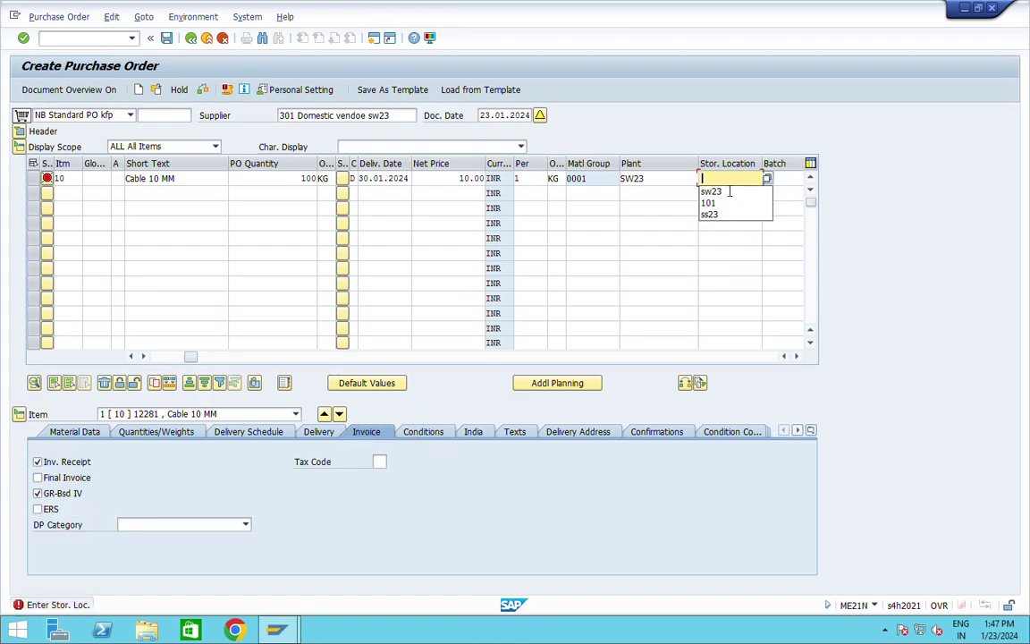
click(727, 194)
key(Return)
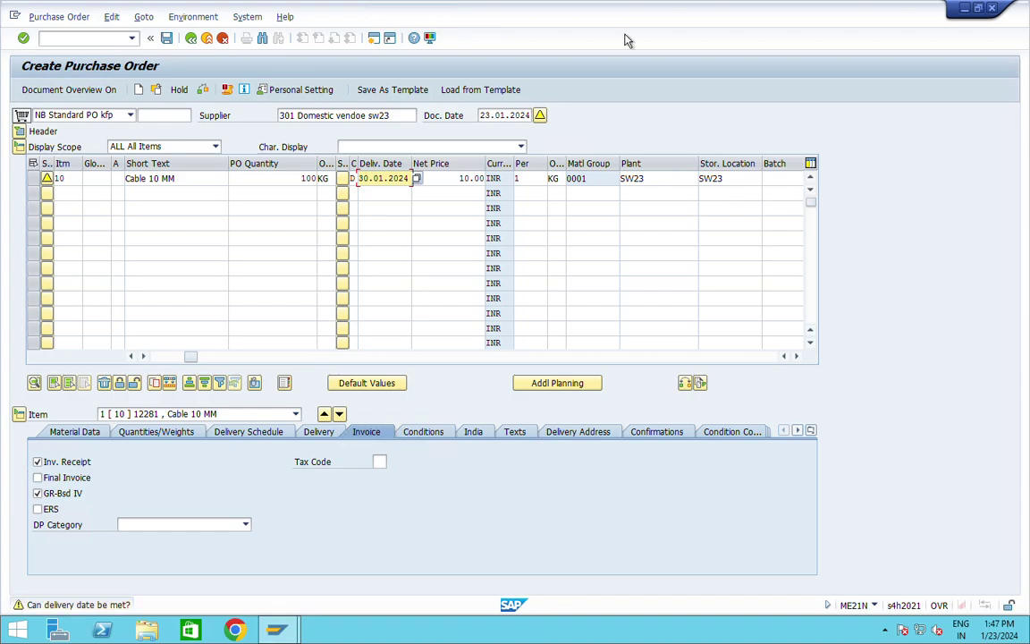
click(211, 97)
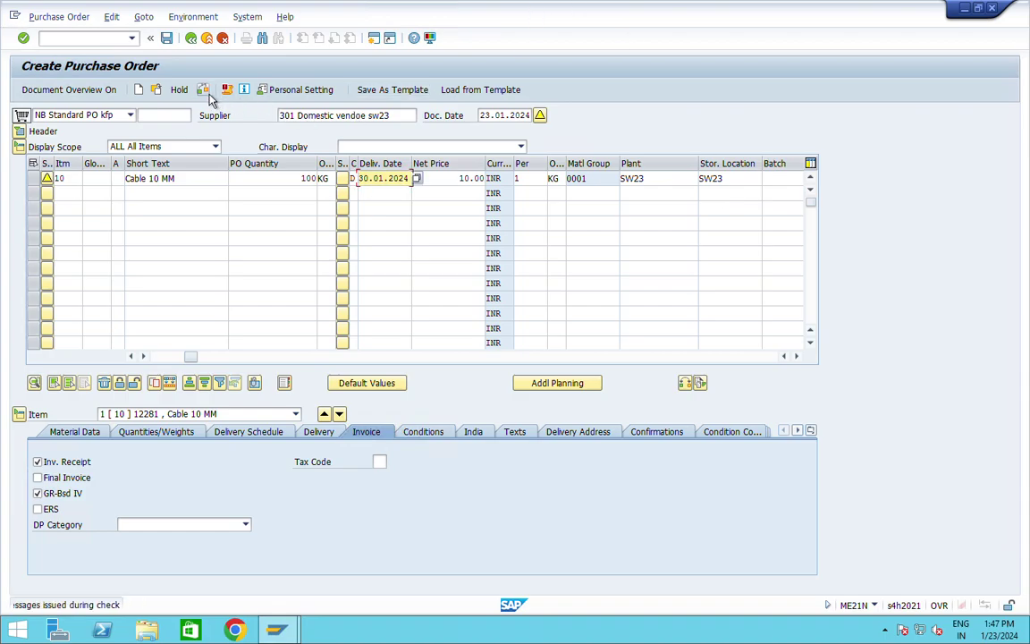
click(164, 40)
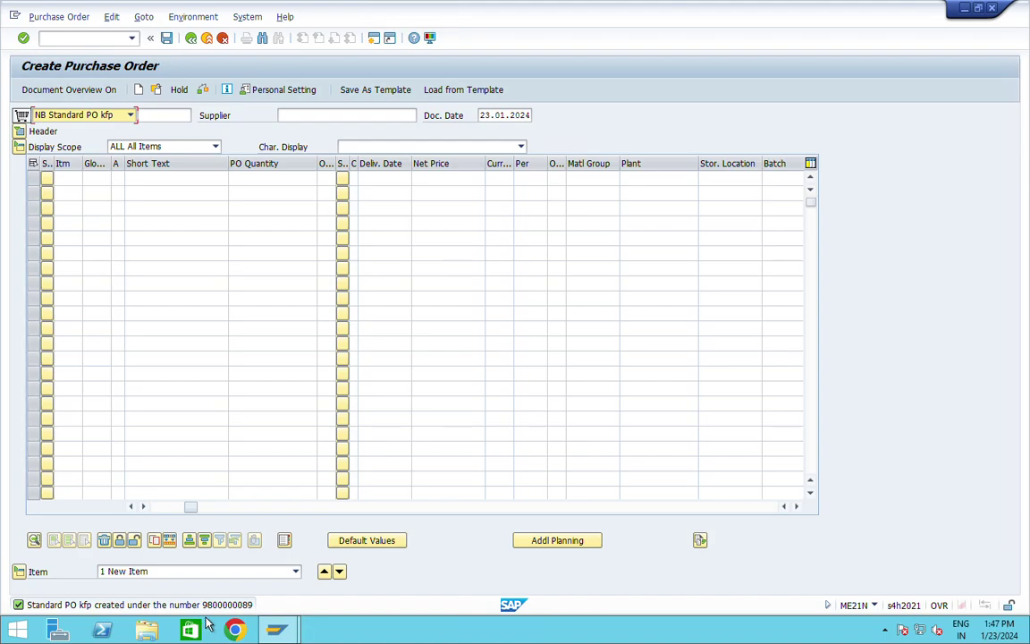
Go back to SAP Easy Access and run ME22N from the command history
click(205, 39)
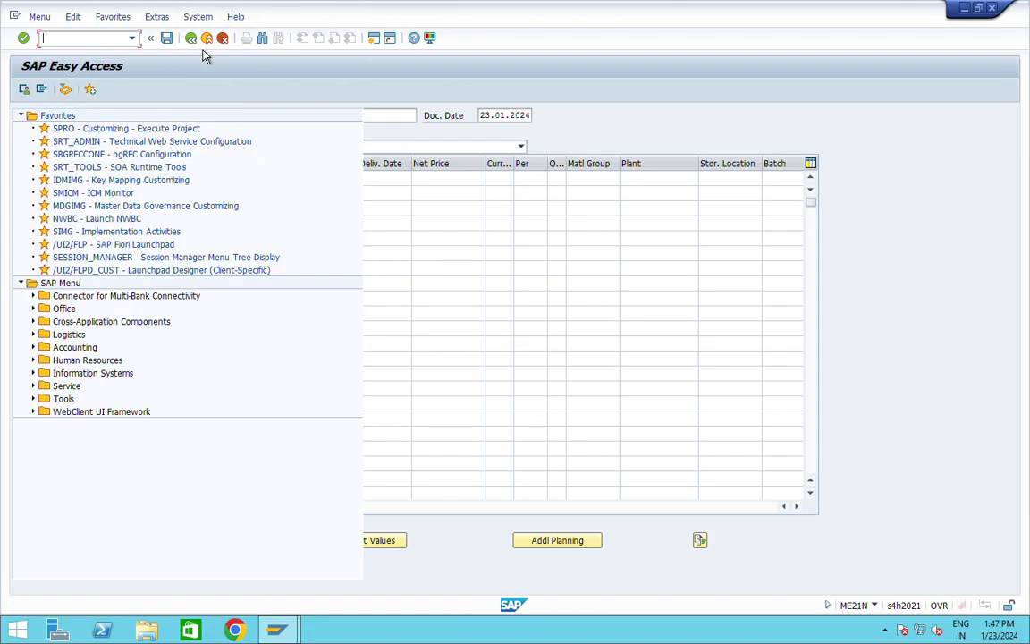
click(132, 38)
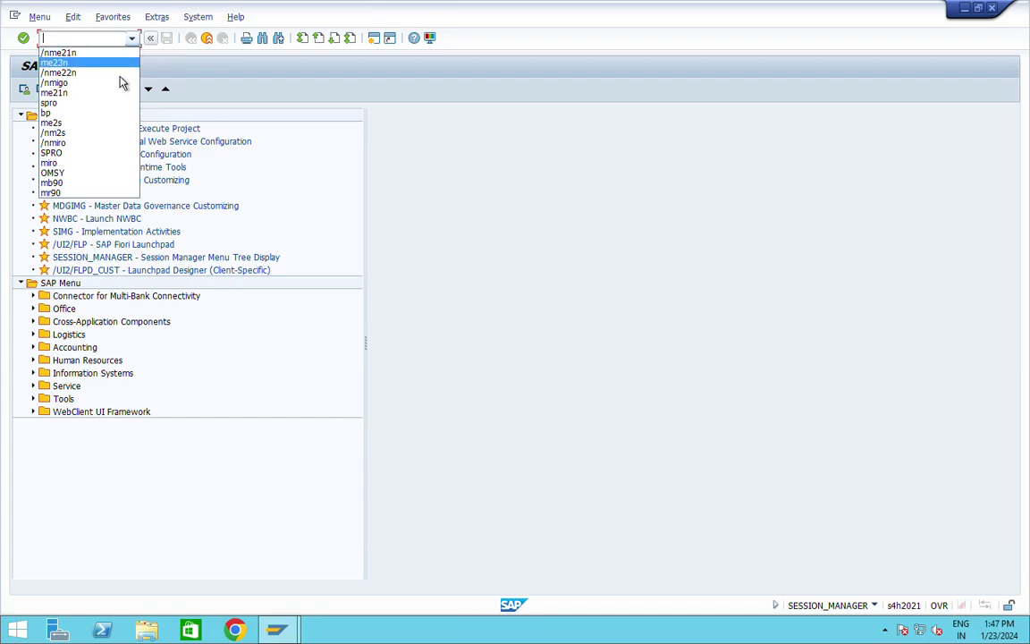
click(117, 72)
key(Return)
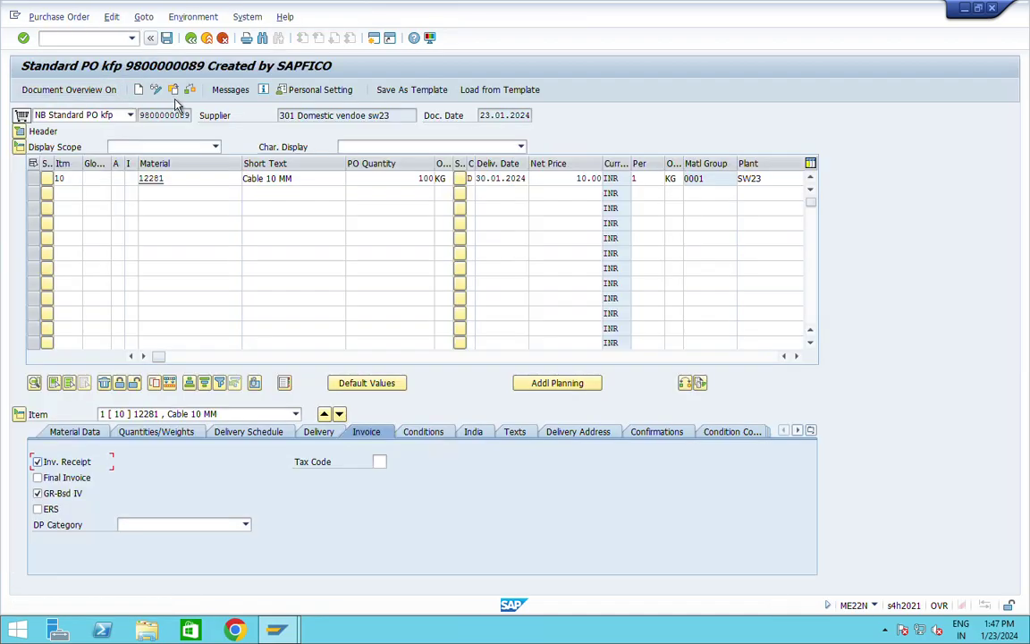
click(176, 93)
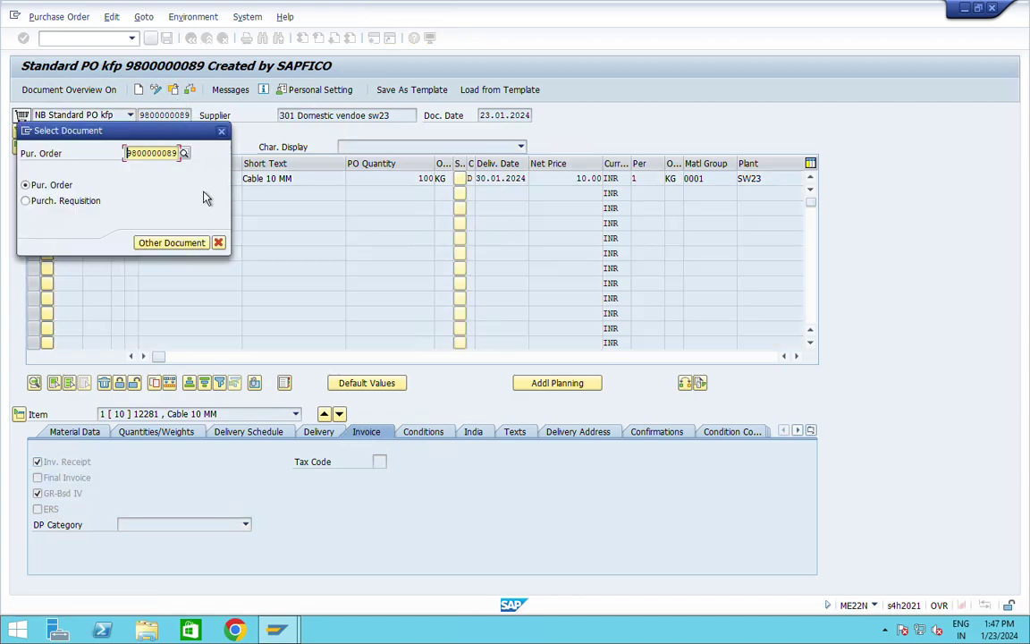
click(193, 244)
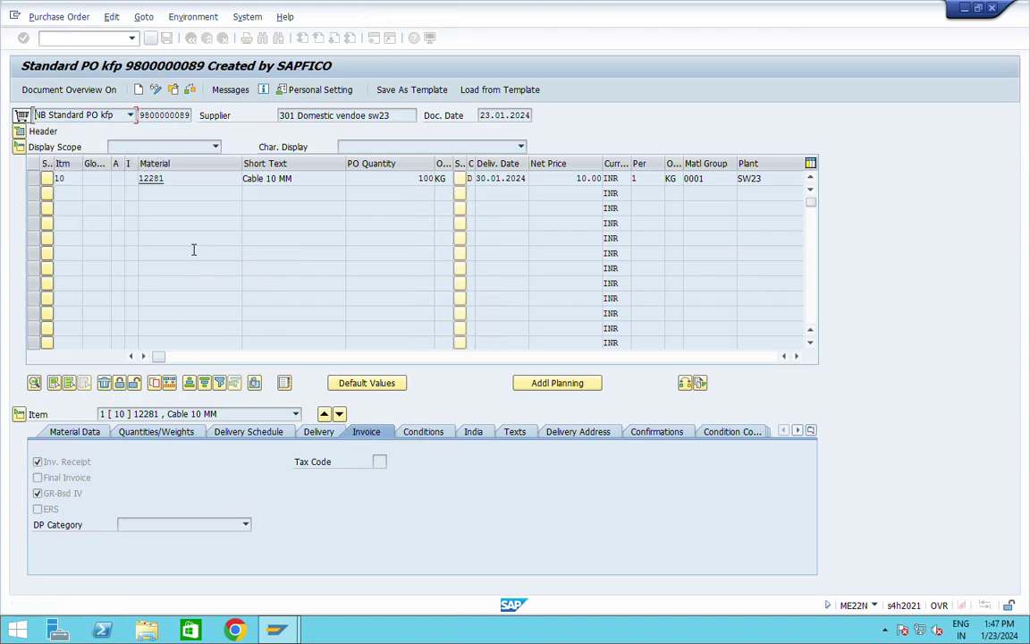
click(189, 98)
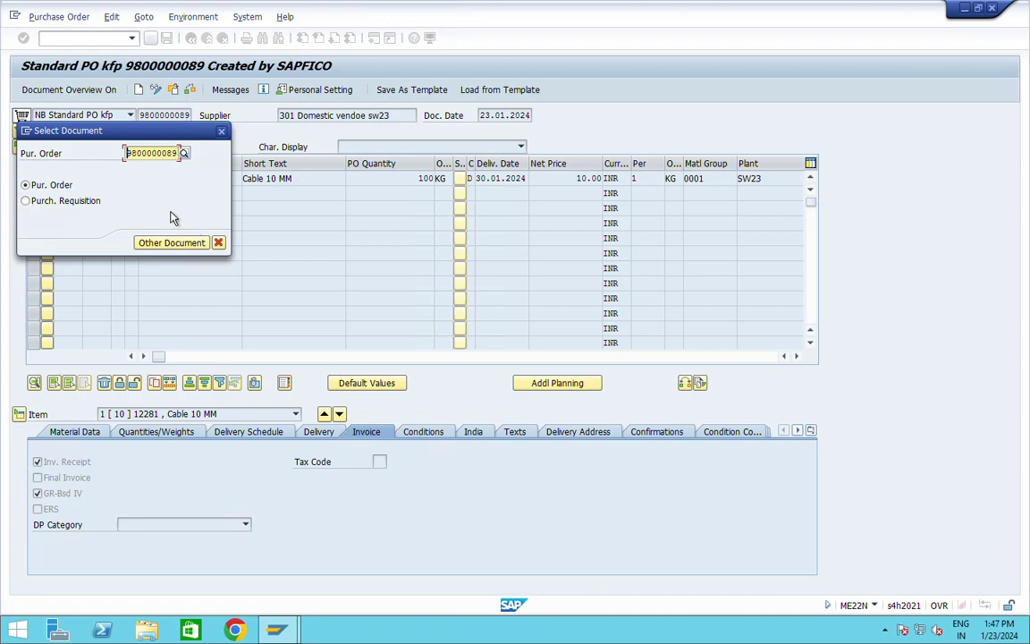
click(183, 153)
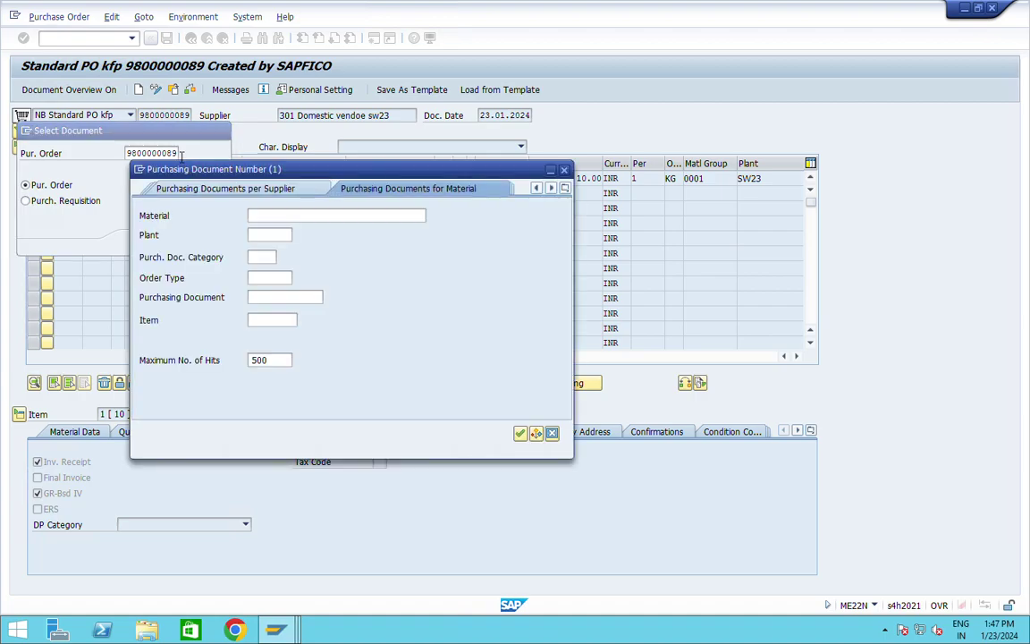
click(264, 235)
text(sw23)
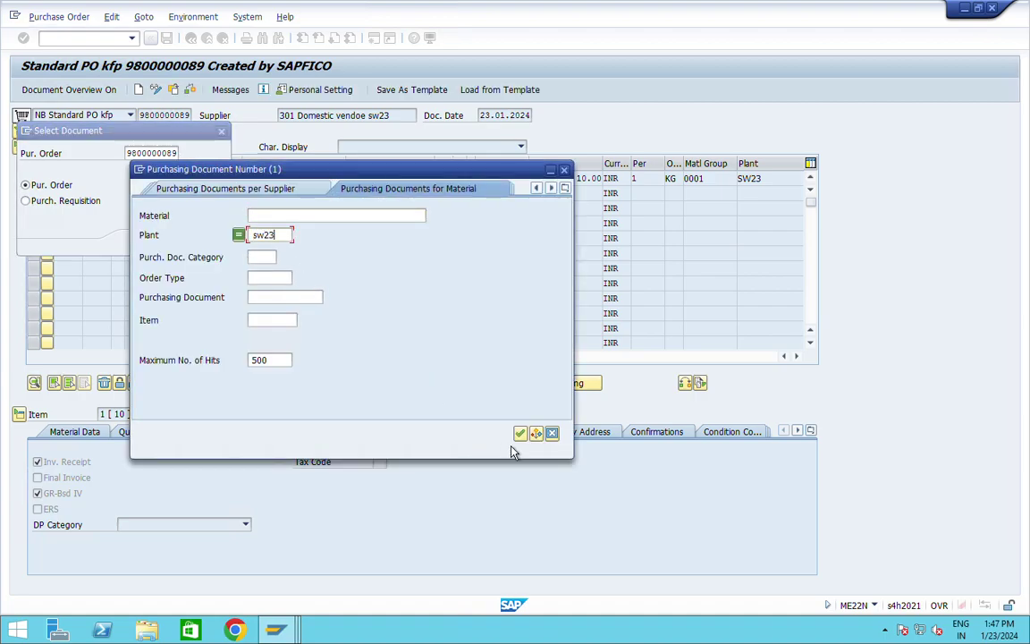
click(520, 434)
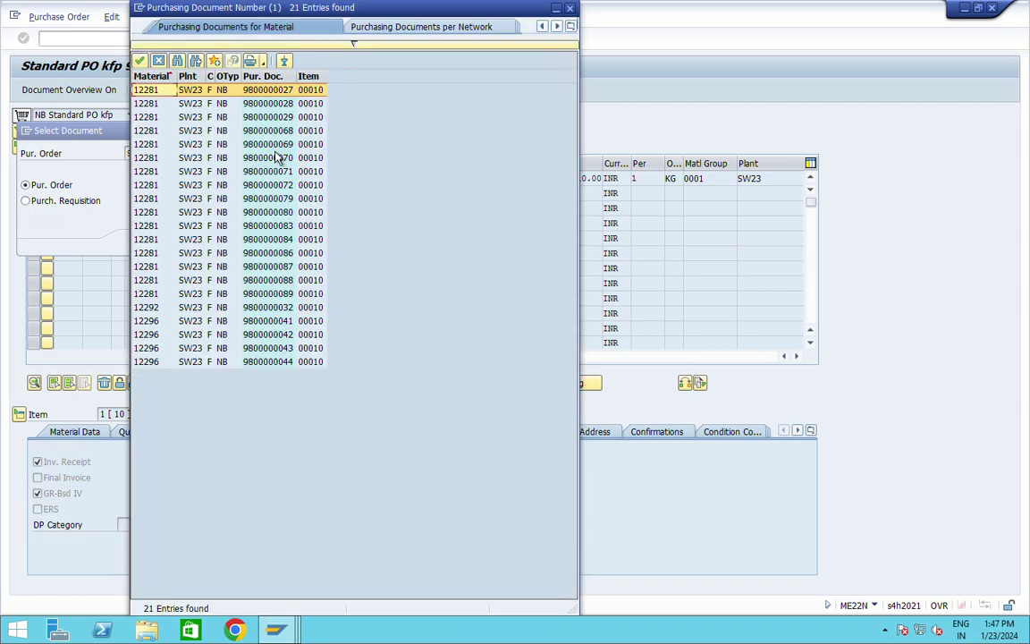
click(288, 300)
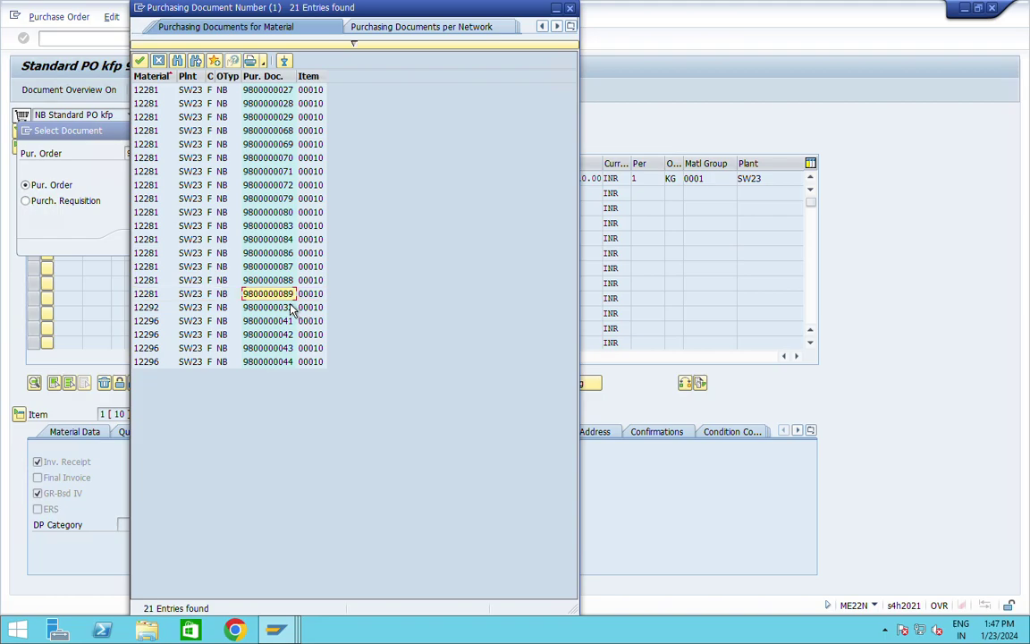
click(139, 60)
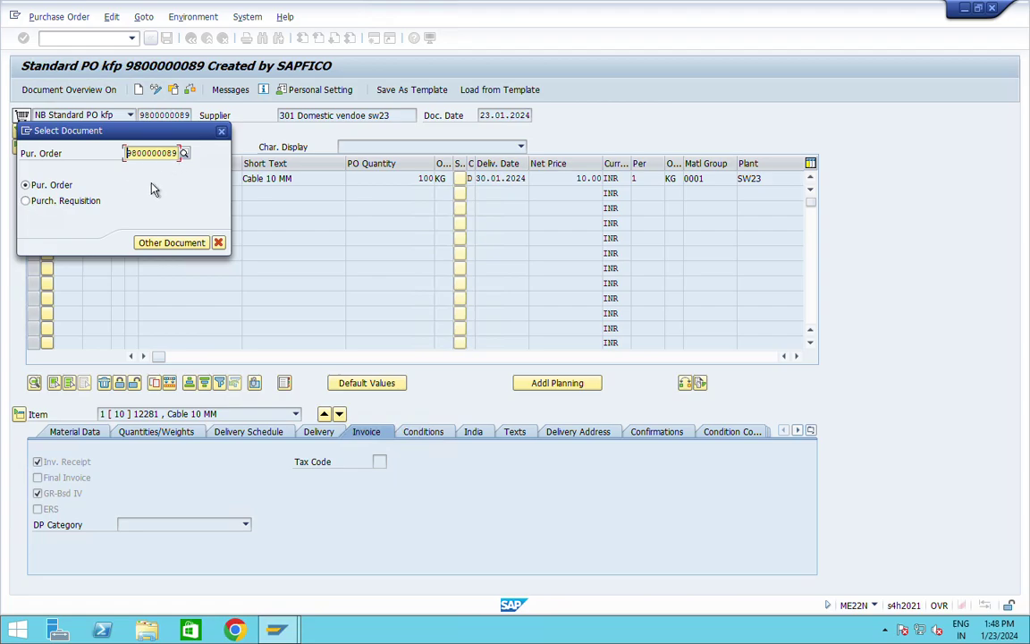
click(169, 239)
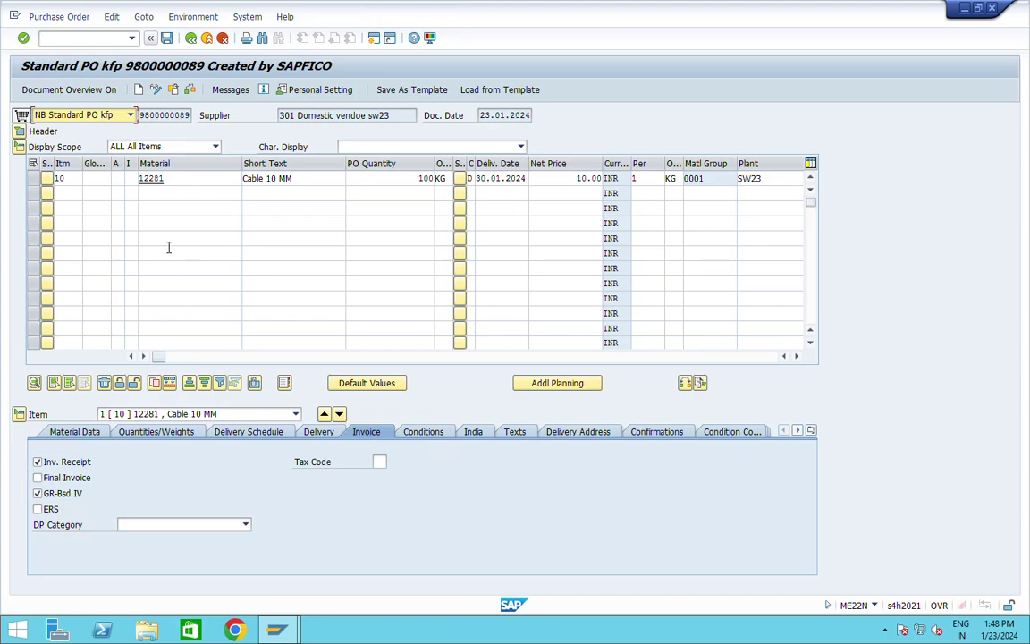
click(35, 180)
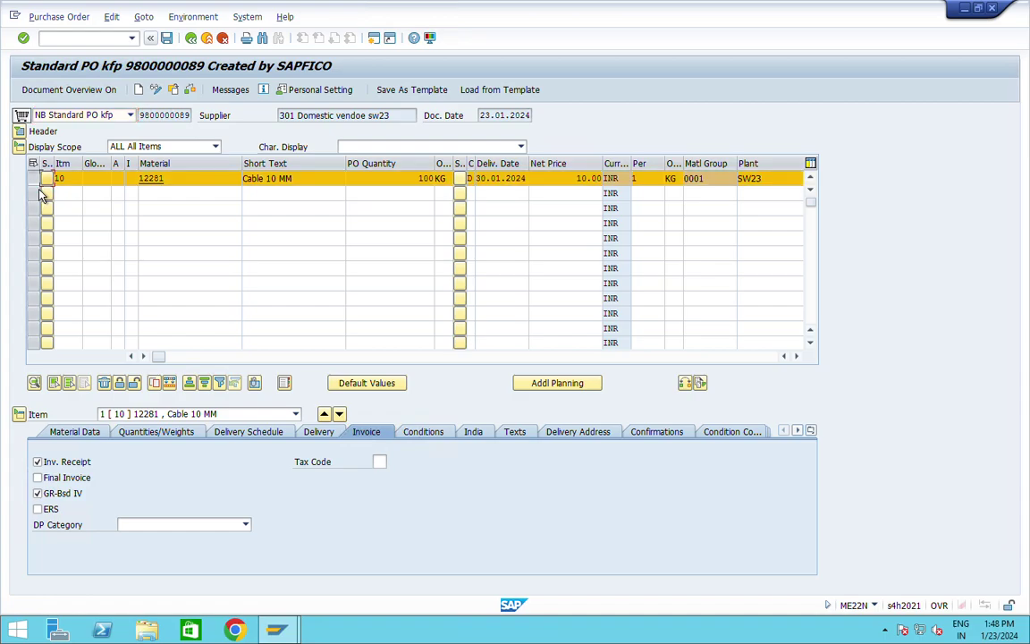
click(105, 384)
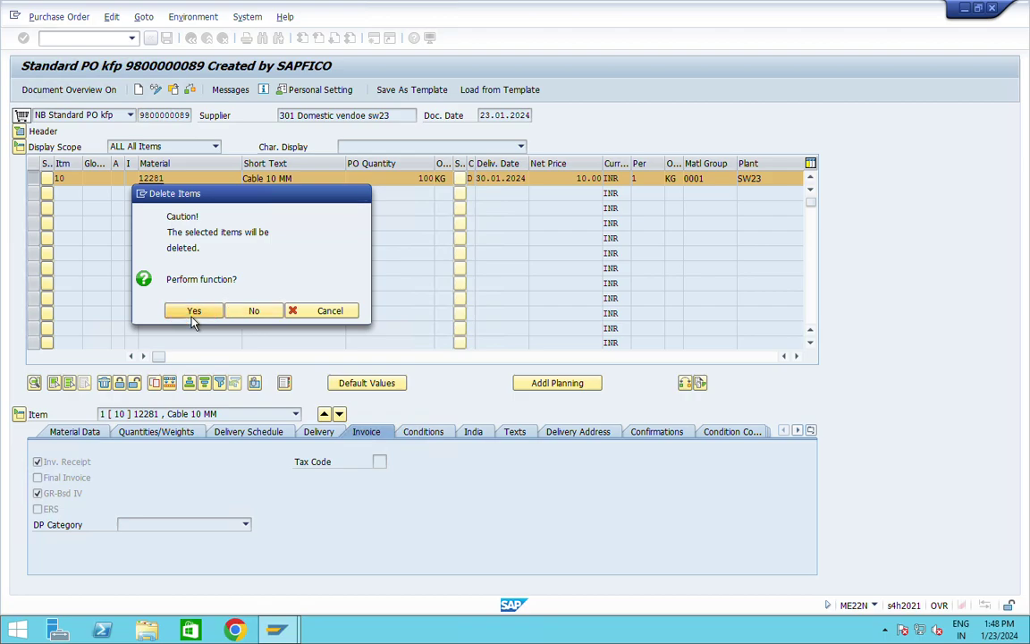
click(193, 312)
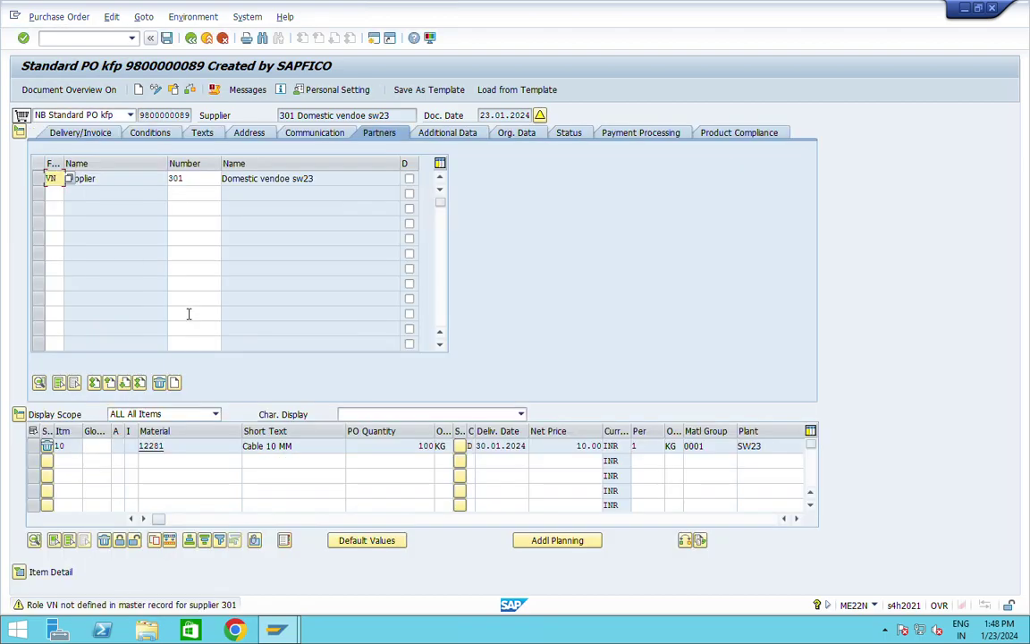
click(168, 40)
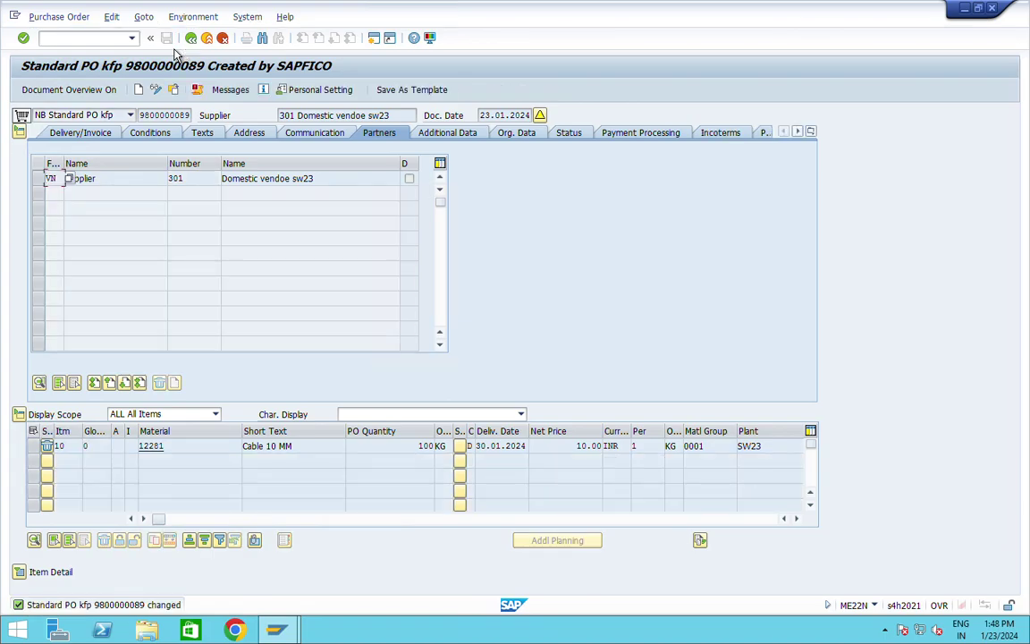
click(205, 38)
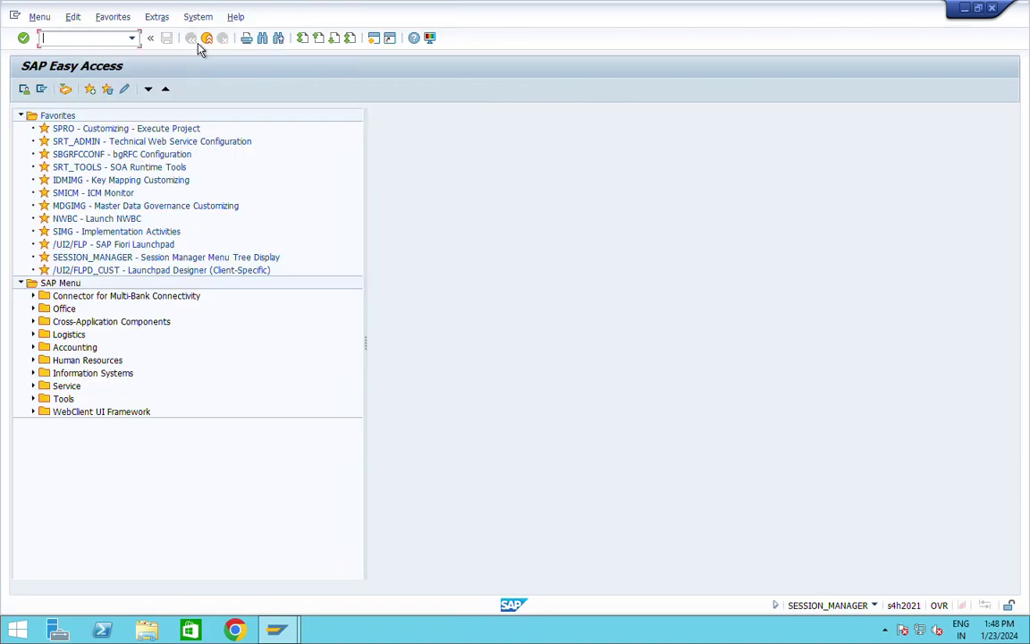
click(133, 39)
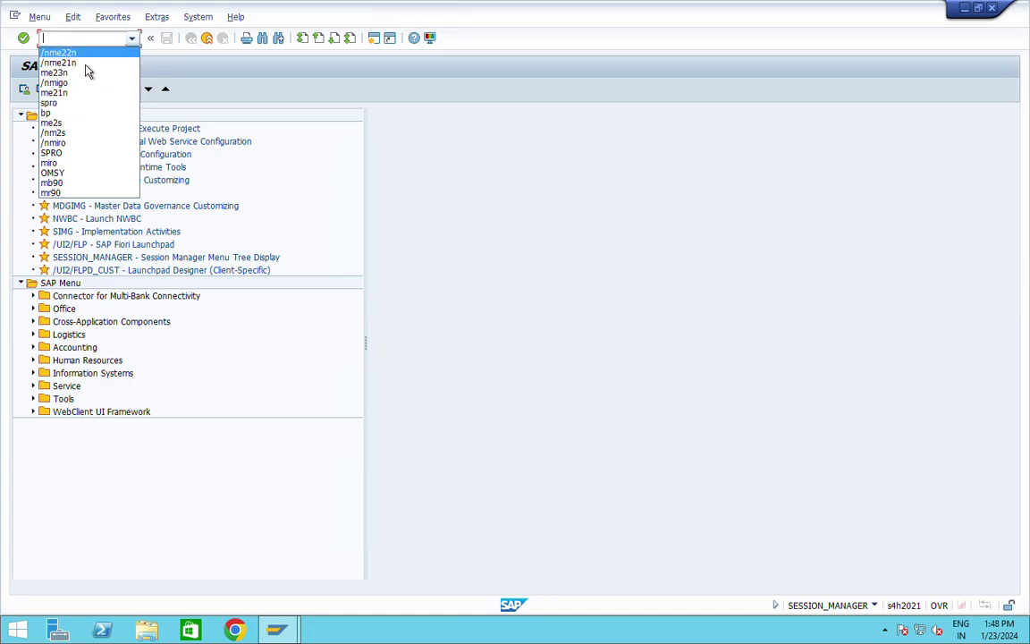
click(81, 73)
key(Return)
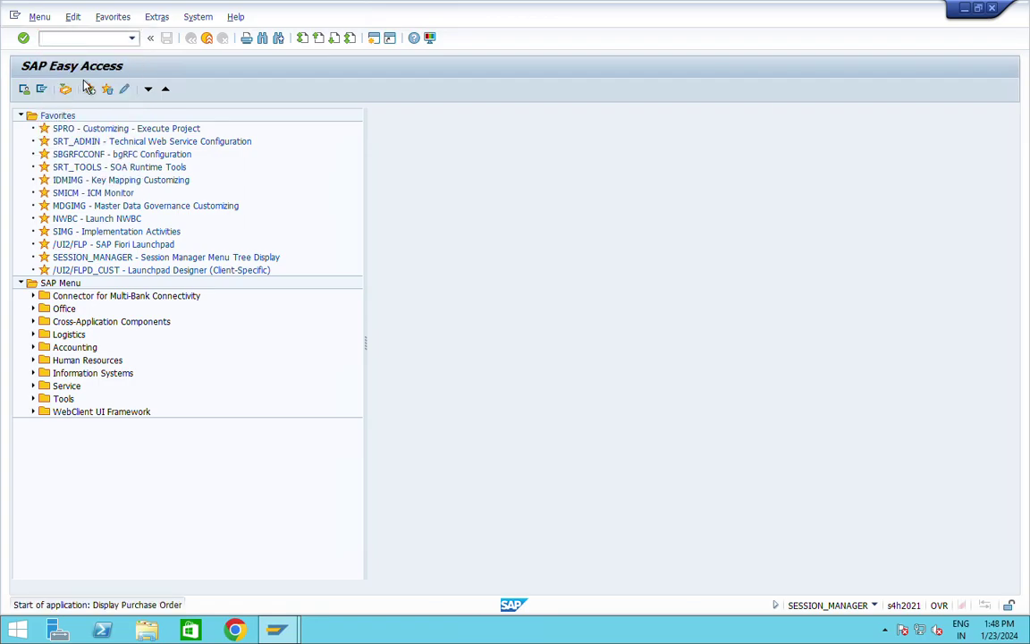